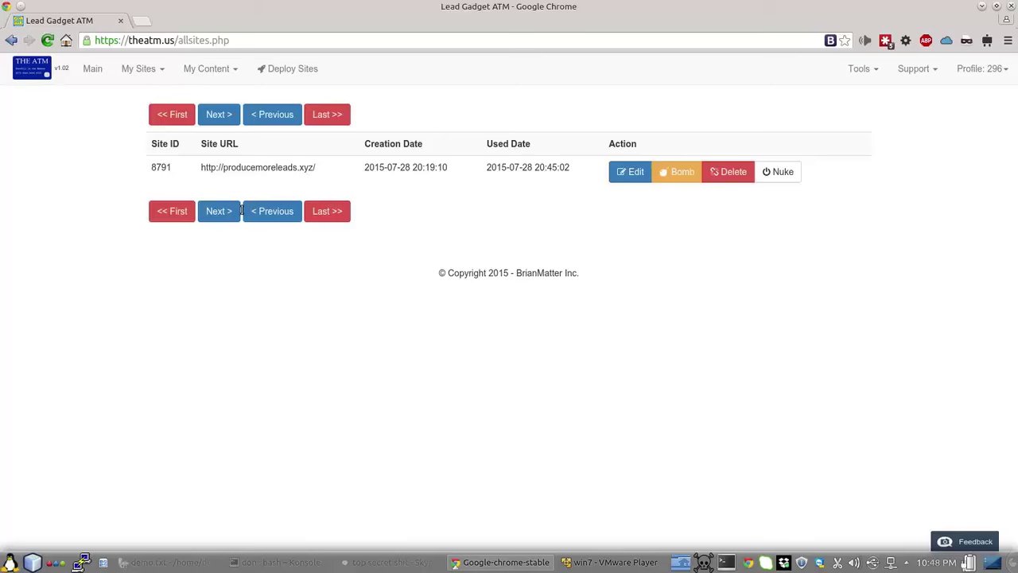
Step: Go to My Content > Create New List and scroll through the existing lists table
click(223, 74)
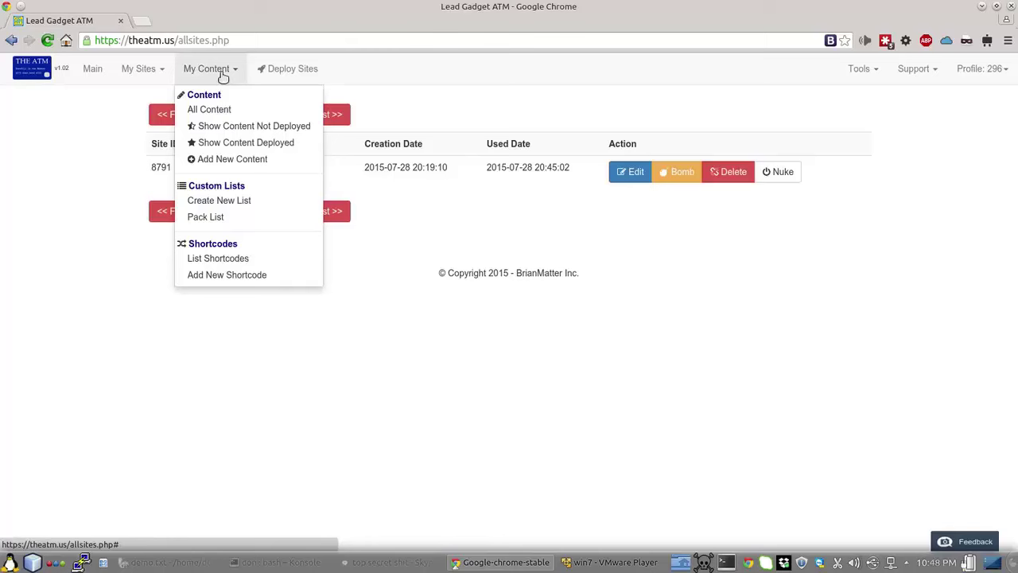
click(215, 202)
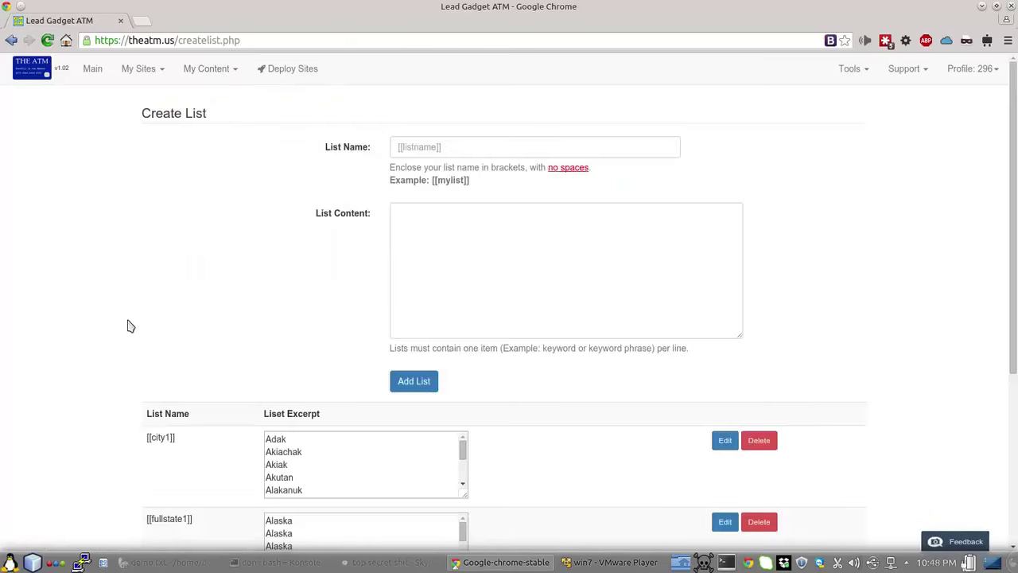
scroll(130, 326, down, 3)
scroll(131, 326, down, 3)
scroll(139, 375, up, 6)
scroll(119, 370, down, 5)
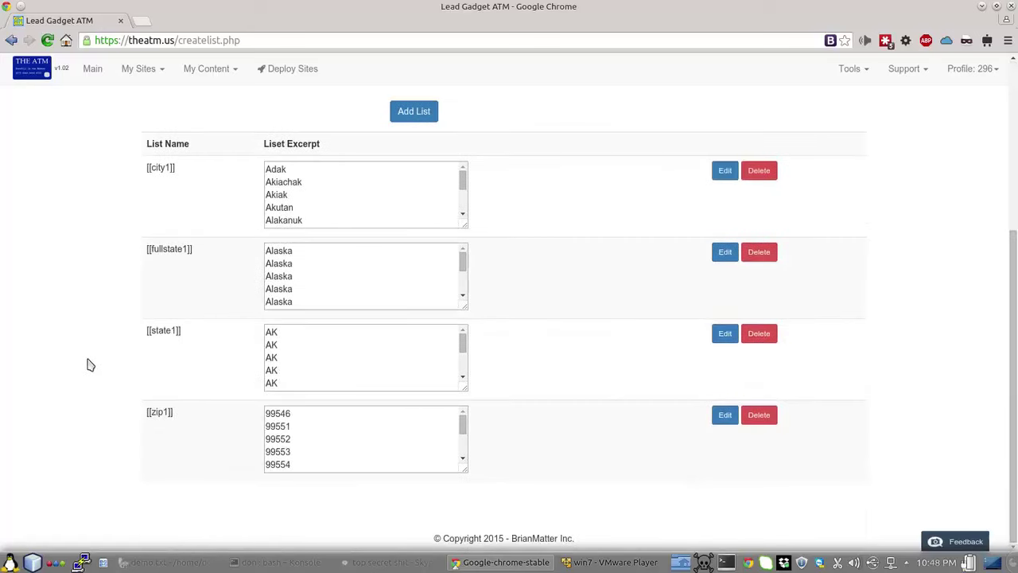
scroll(89, 365, up, 5)
scroll(90, 365, down, 5)
scroll(121, 375, up, 4)
scroll(121, 375, up, 1)
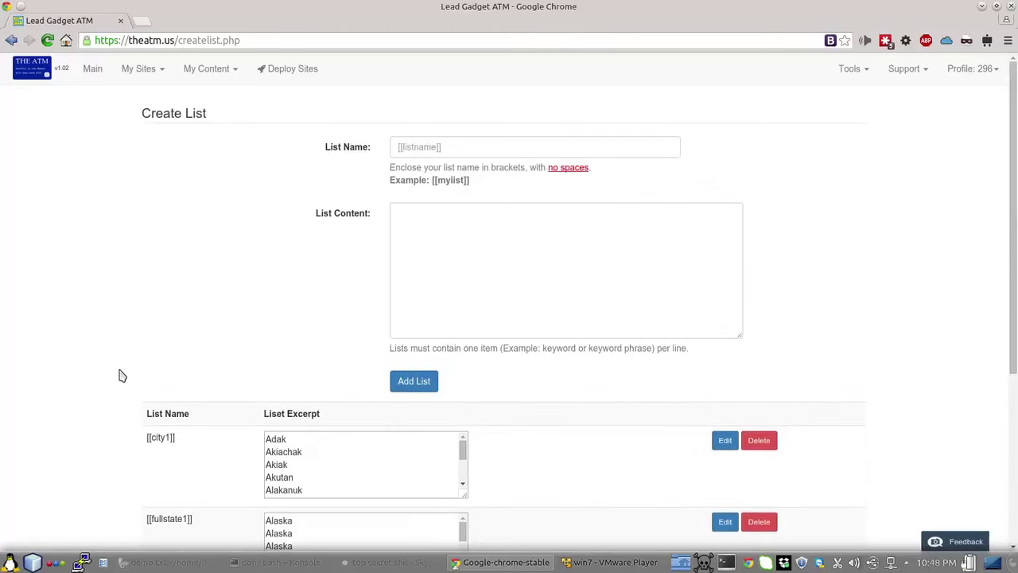
scroll(122, 375, down, 4)
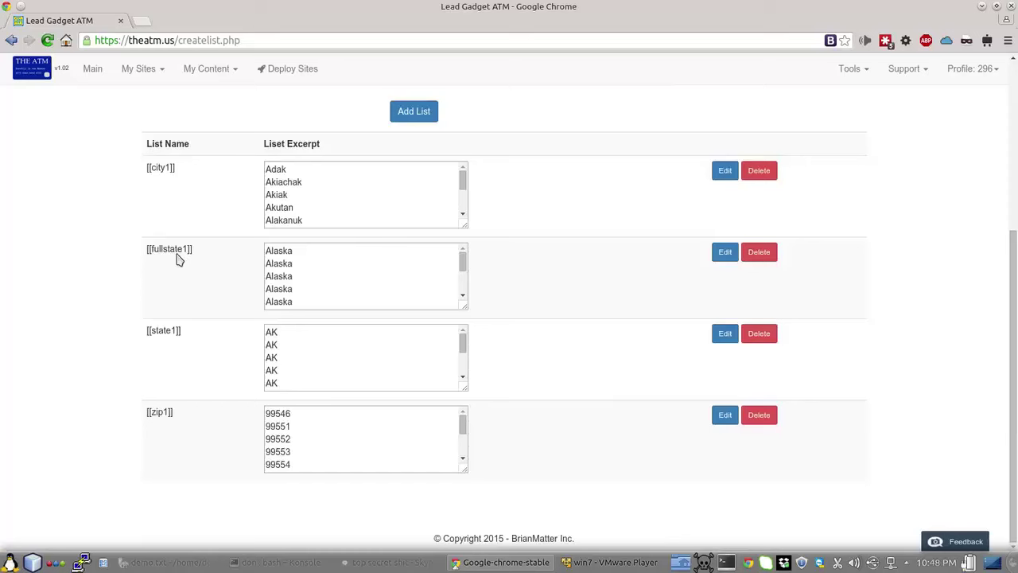
Step: Highlight the [[city1]] and [[fullstate1]] list names, then review the four lists again
drag(177, 168, 149, 168)
drag(197, 249, 143, 248)
click(182, 331)
drag(182, 332, 136, 325)
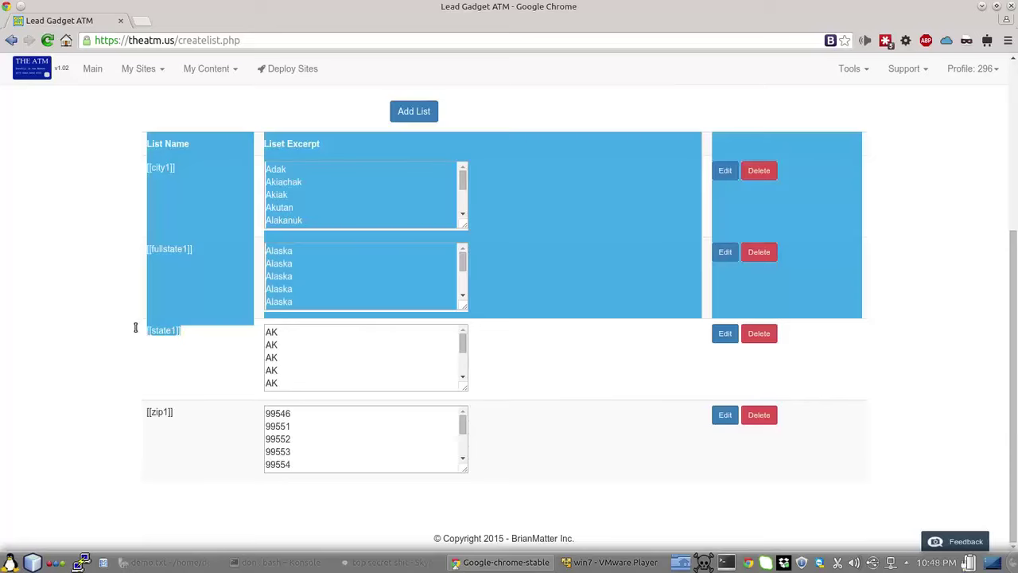
click(151, 348)
scroll(104, 342, up, 5)
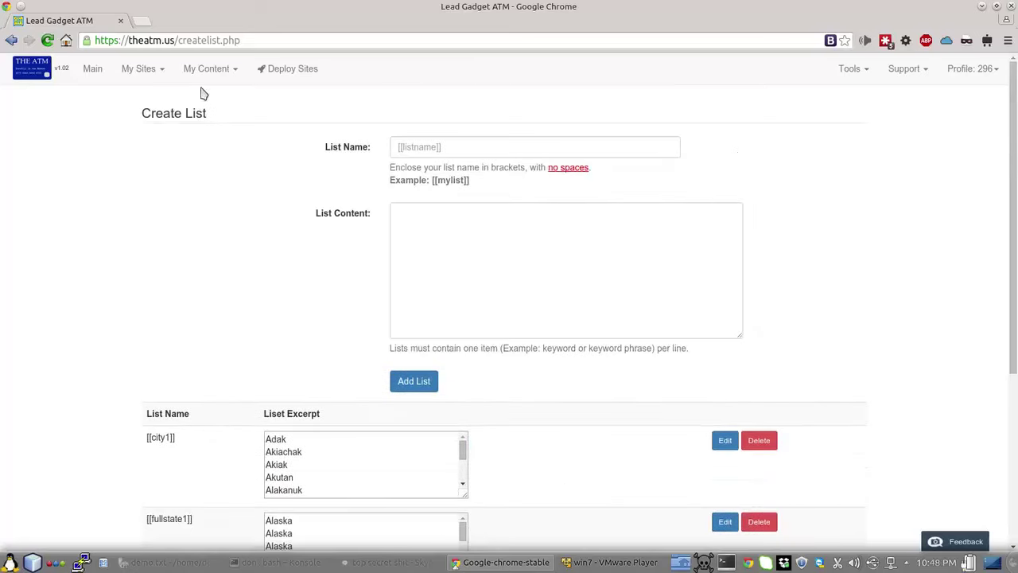
click(226, 71)
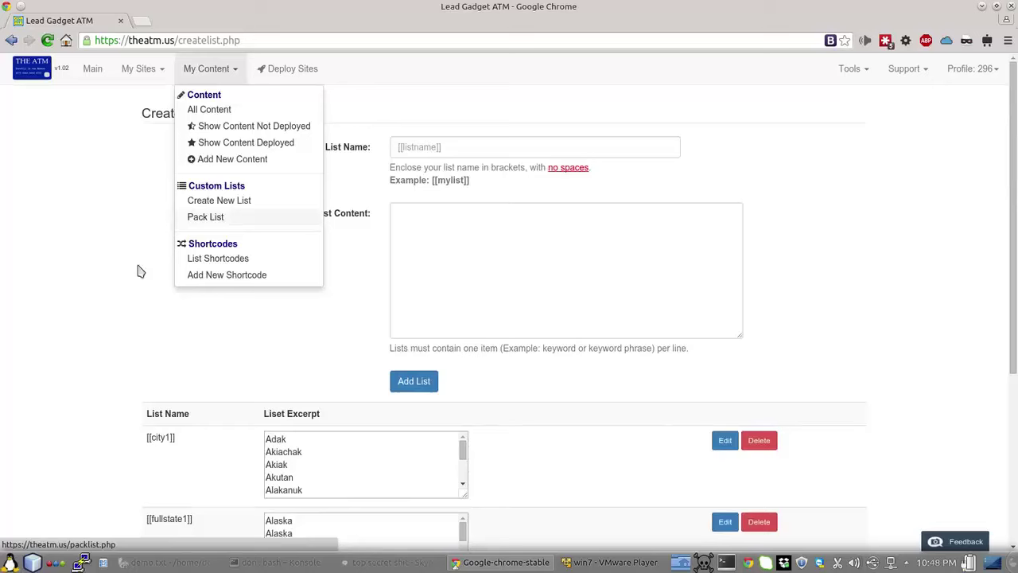
click(91, 312)
scroll(135, 326, down, 4)
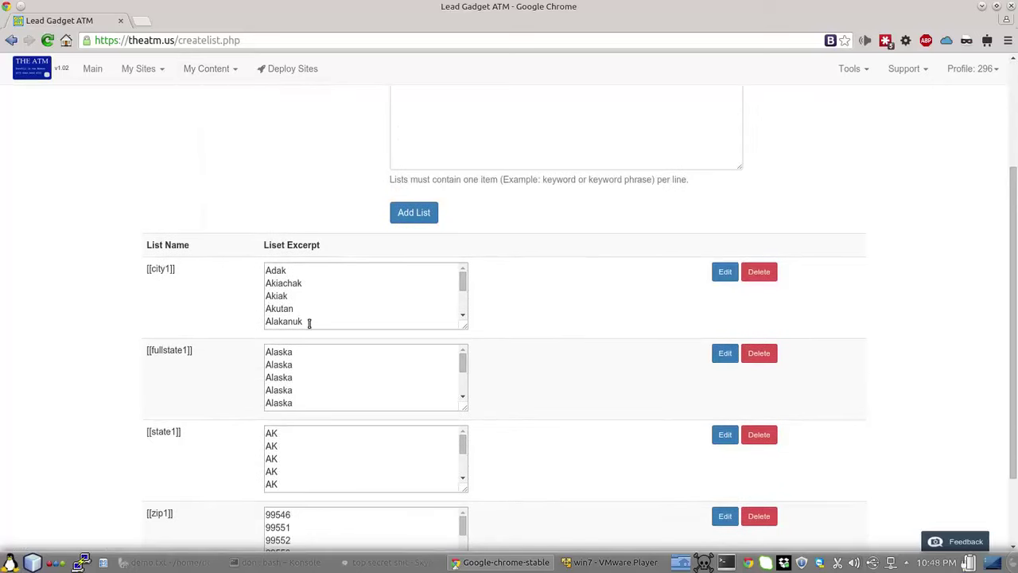
scroll(299, 356, down, 3)
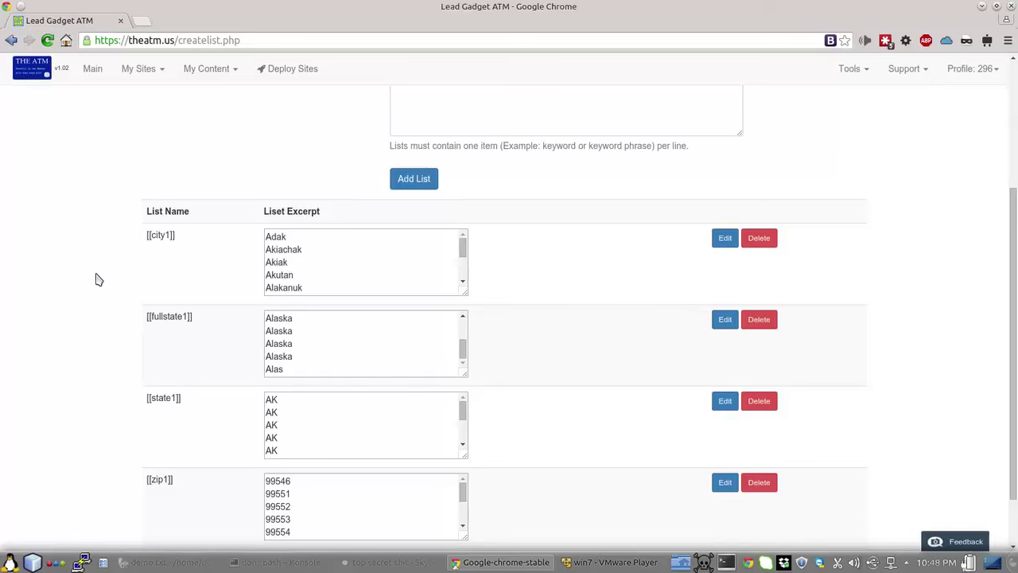
scroll(95, 279, down, 2)
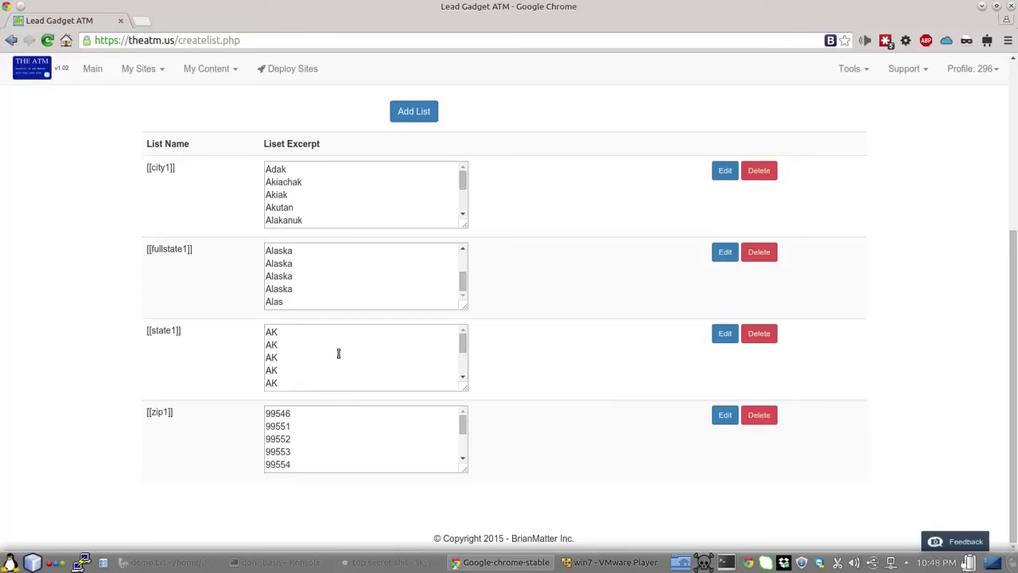
scroll(76, 253, up, 6)
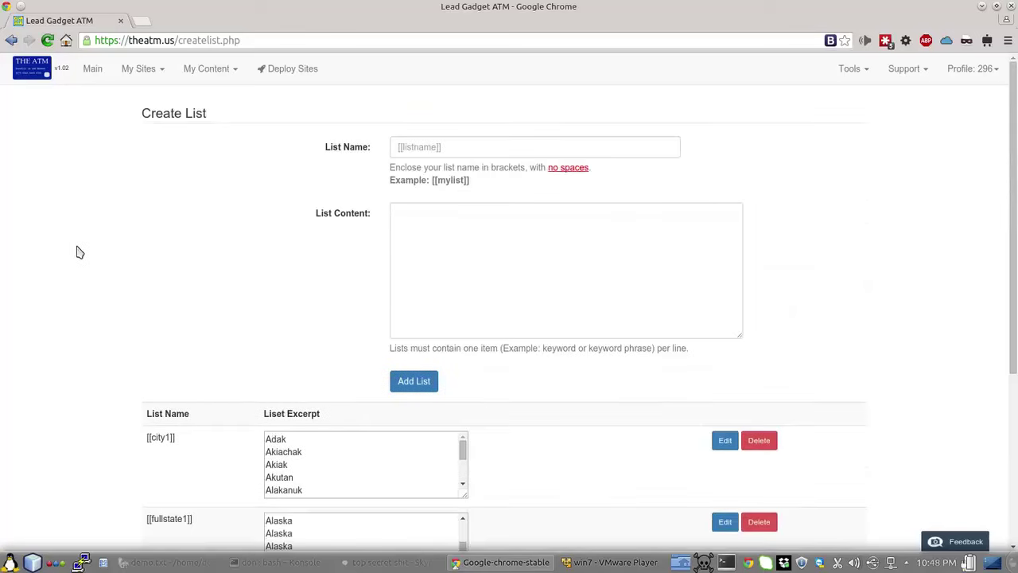
scroll(282, 358, down, 6)
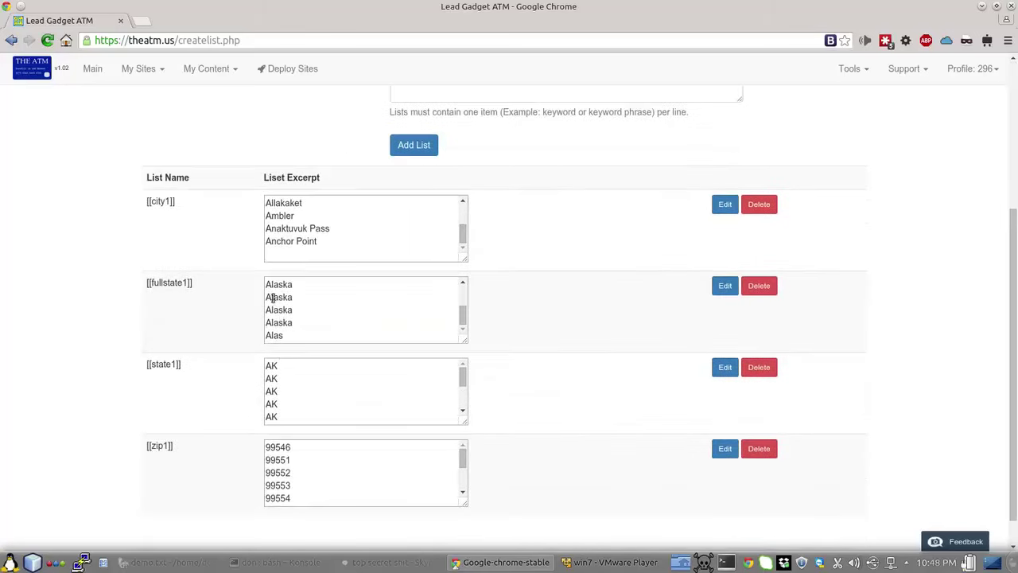
scroll(104, 272, up, 5)
scroll(348, 482, up, 3)
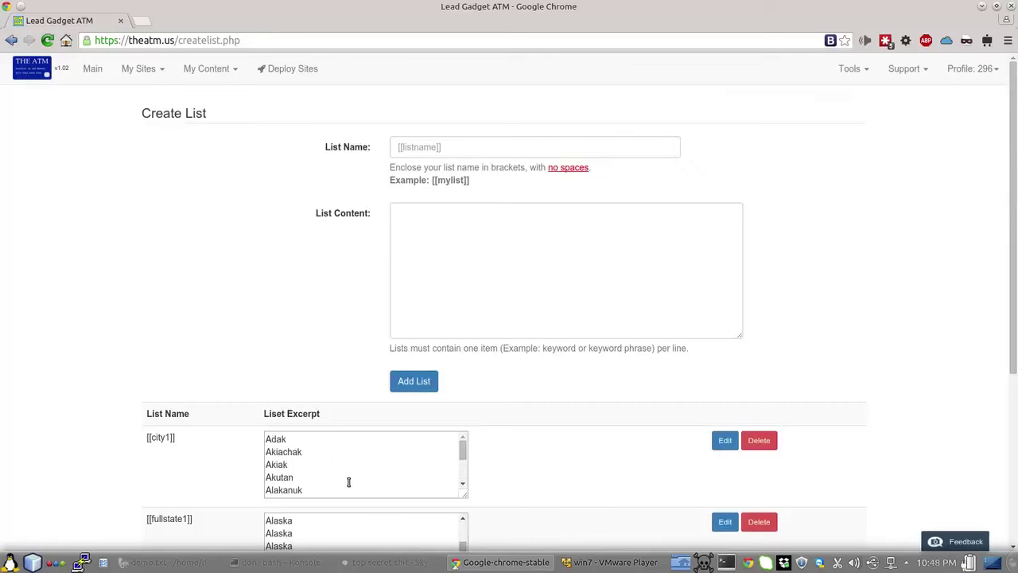
Step: Go to My Content > Pack List and highlight the existing [[alaska]] pack
click(205, 71)
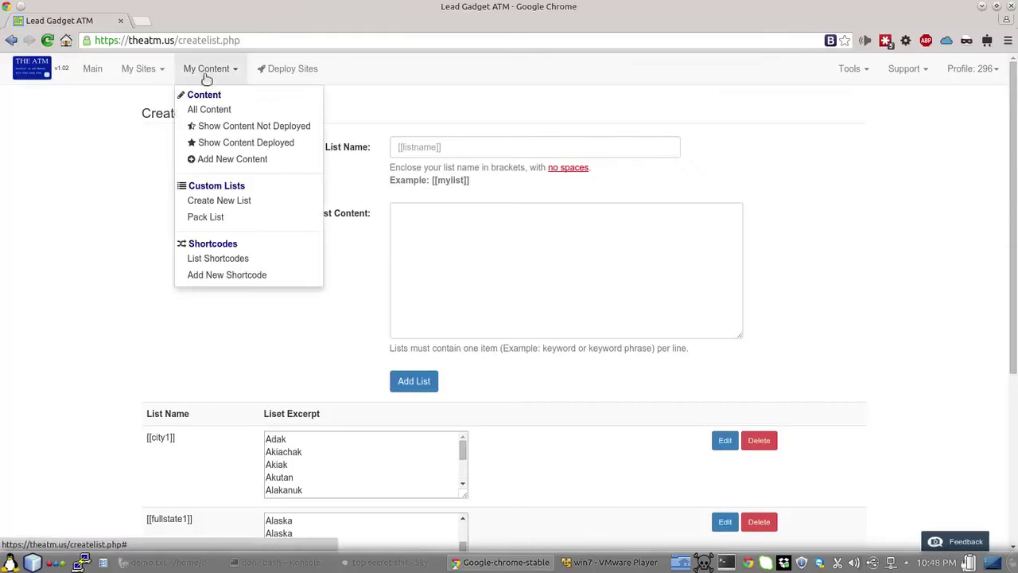
click(209, 223)
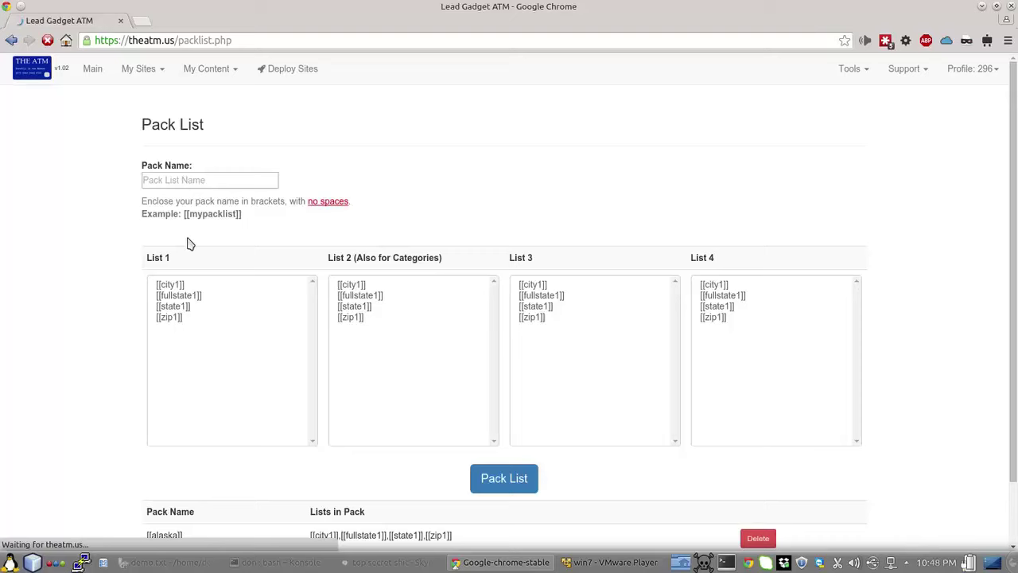
scroll(186, 243, down, 2)
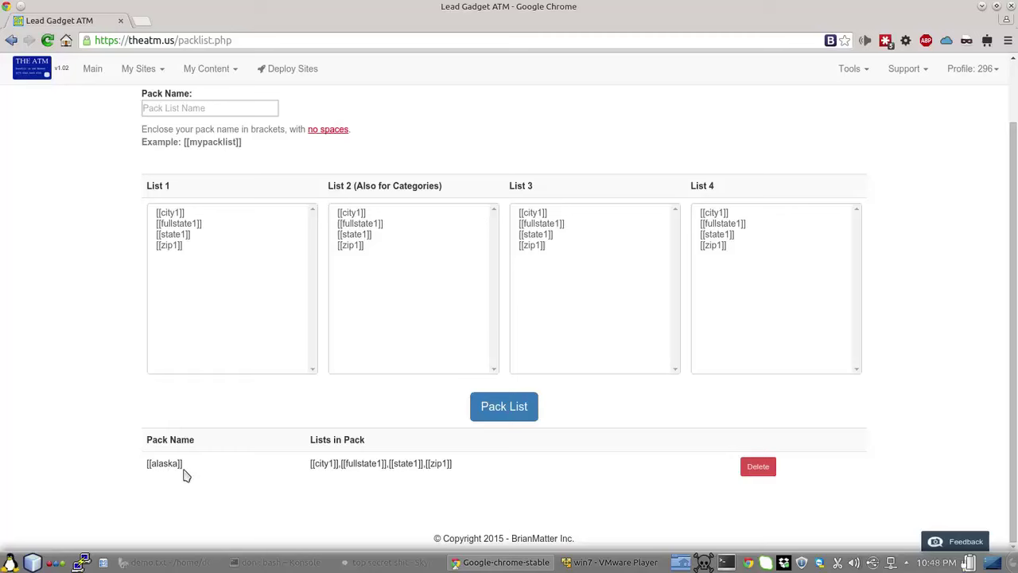
drag(184, 470, 103, 484)
Step: From All Content, edit the 'How to generate leads in [[city1]] [[state1]]' article
click(209, 71)
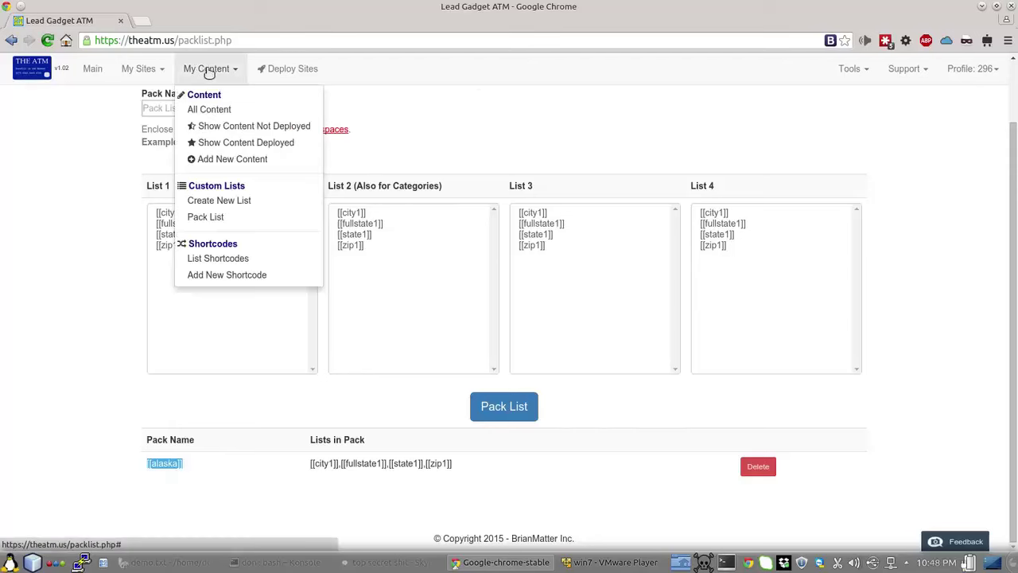
click(215, 111)
click(820, 167)
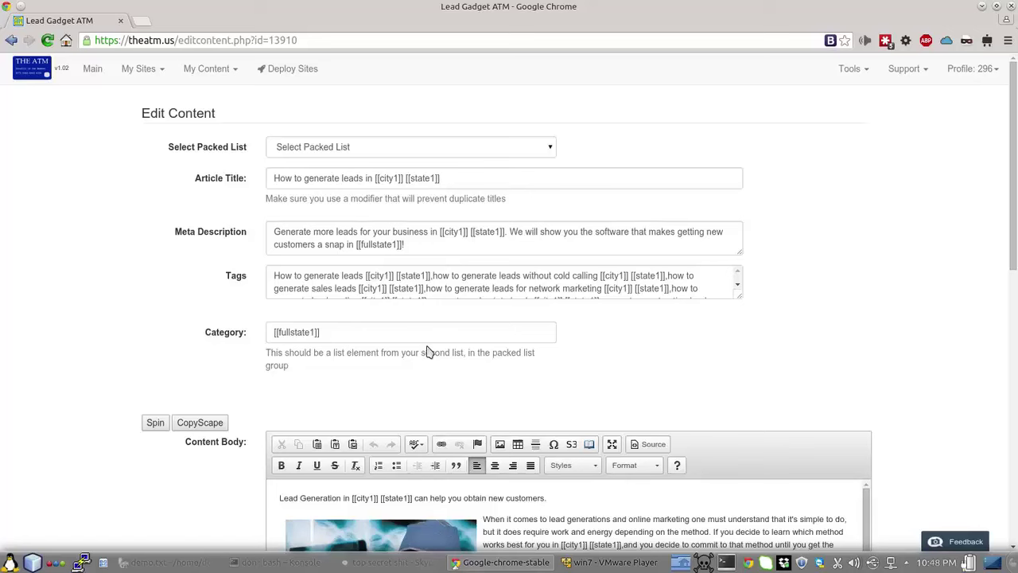
Step: Choose [[alaska]] in the article's Select Packed List dropdown
click(369, 148)
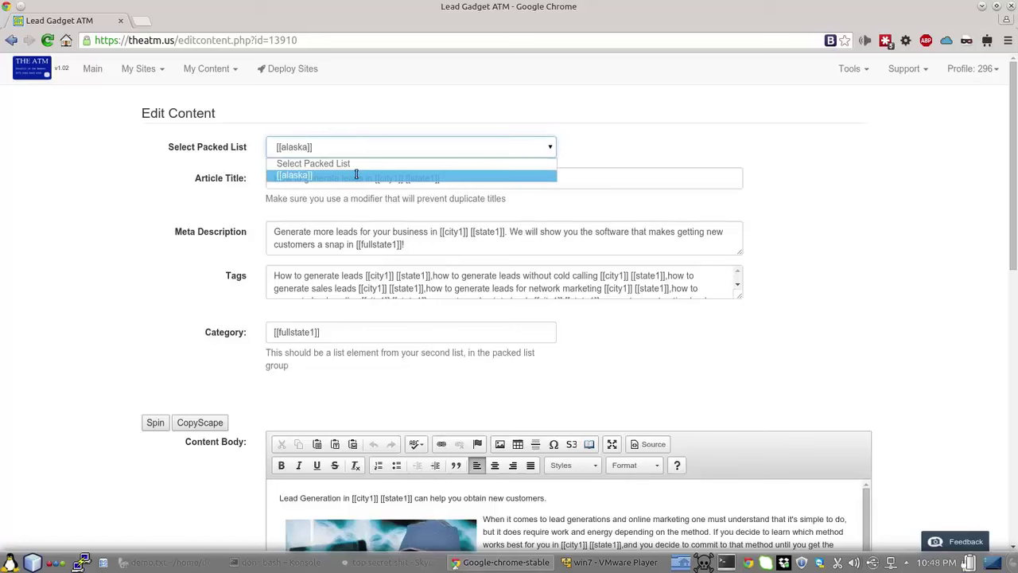
click(355, 174)
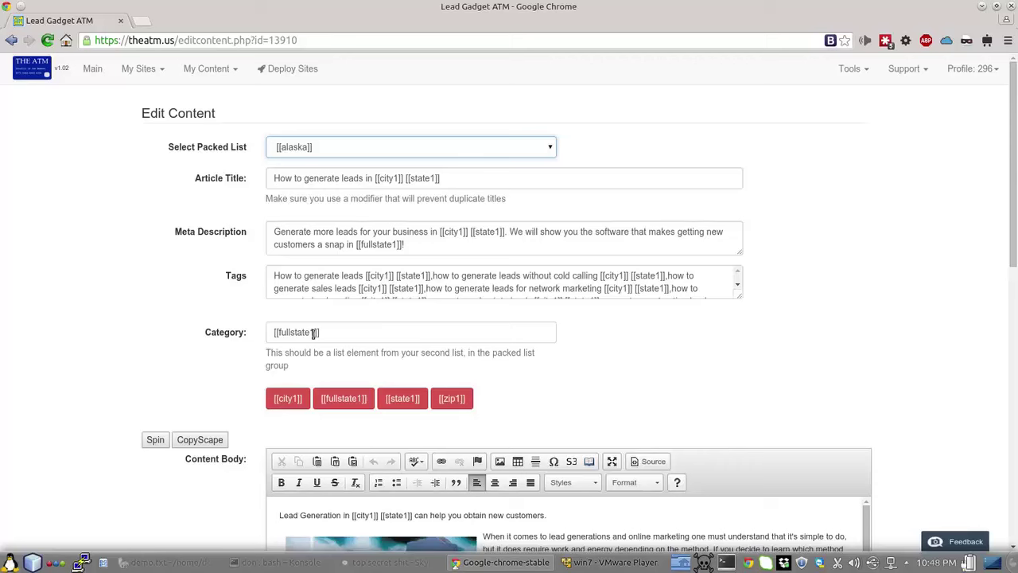
scroll(182, 338, down, 3)
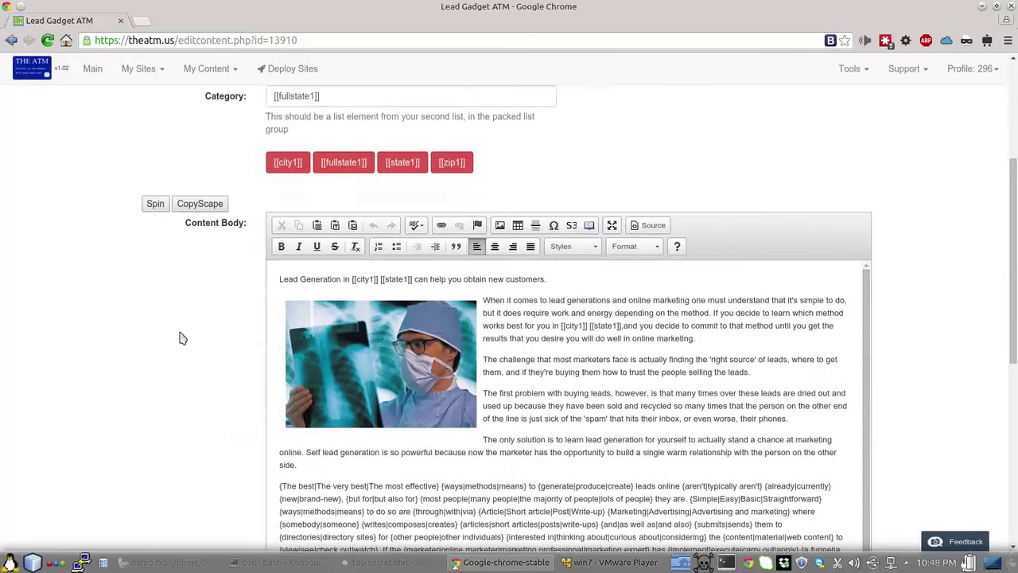
scroll(182, 338, down, 1)
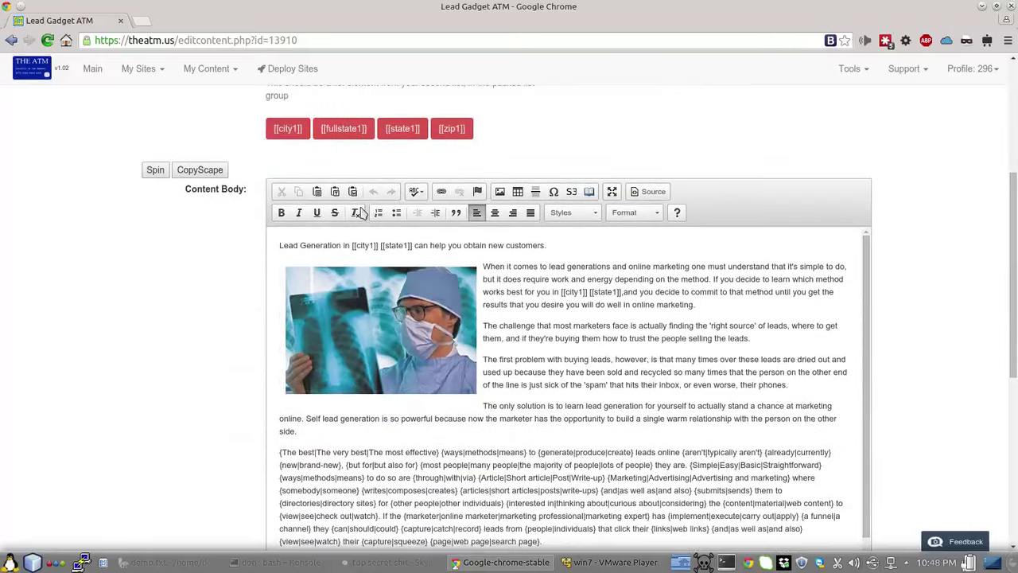
scroll(157, 289, down, 5)
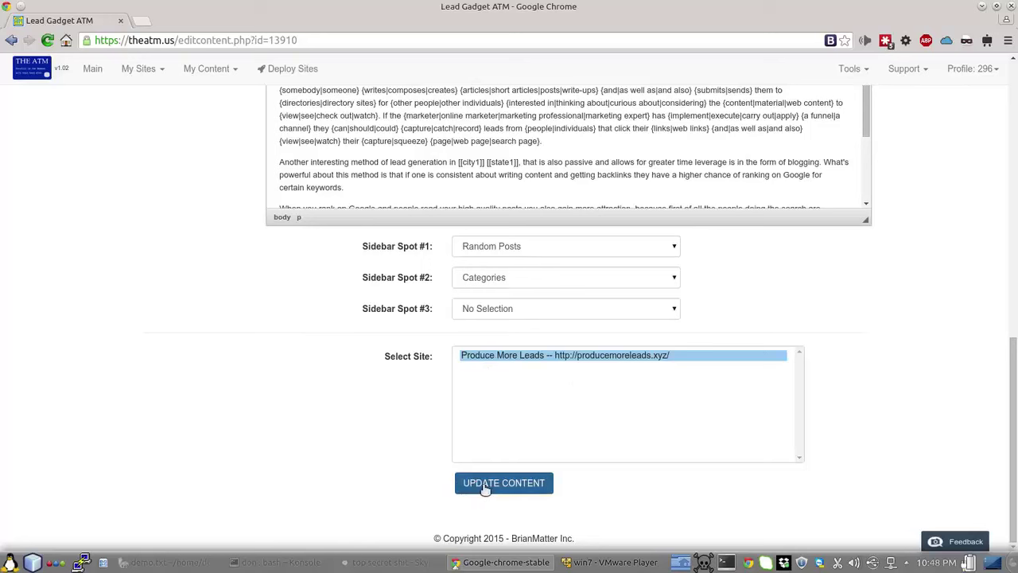
scroll(100, 298, up, 15)
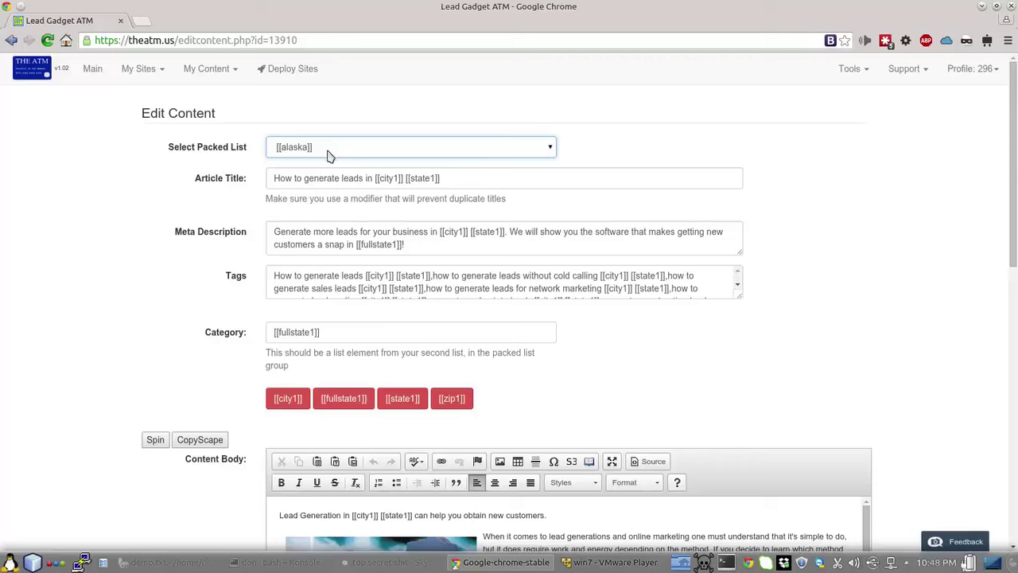
click(327, 155)
click(320, 177)
scroll(113, 215, down, 1)
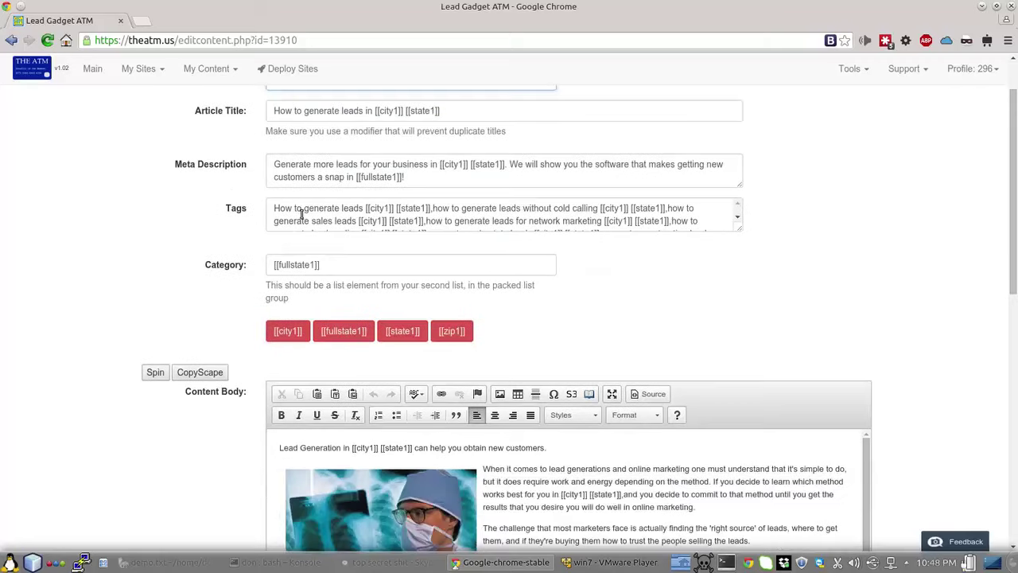